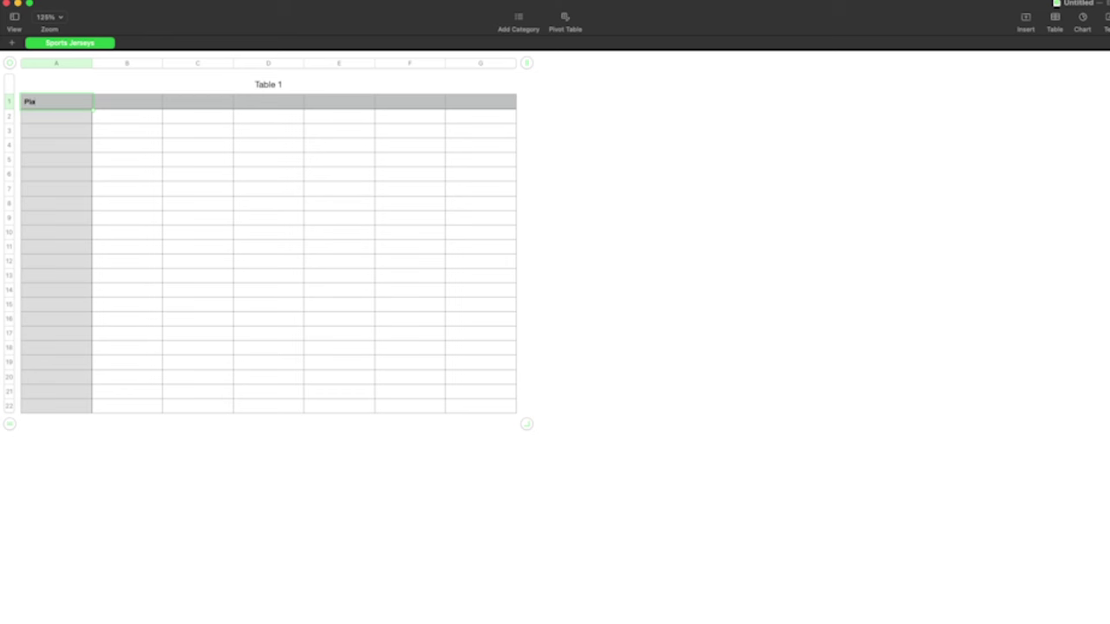
# Rename header cells A1 and B1 to 'Number' and 'LastName'
pyautogui.click(126, 101)
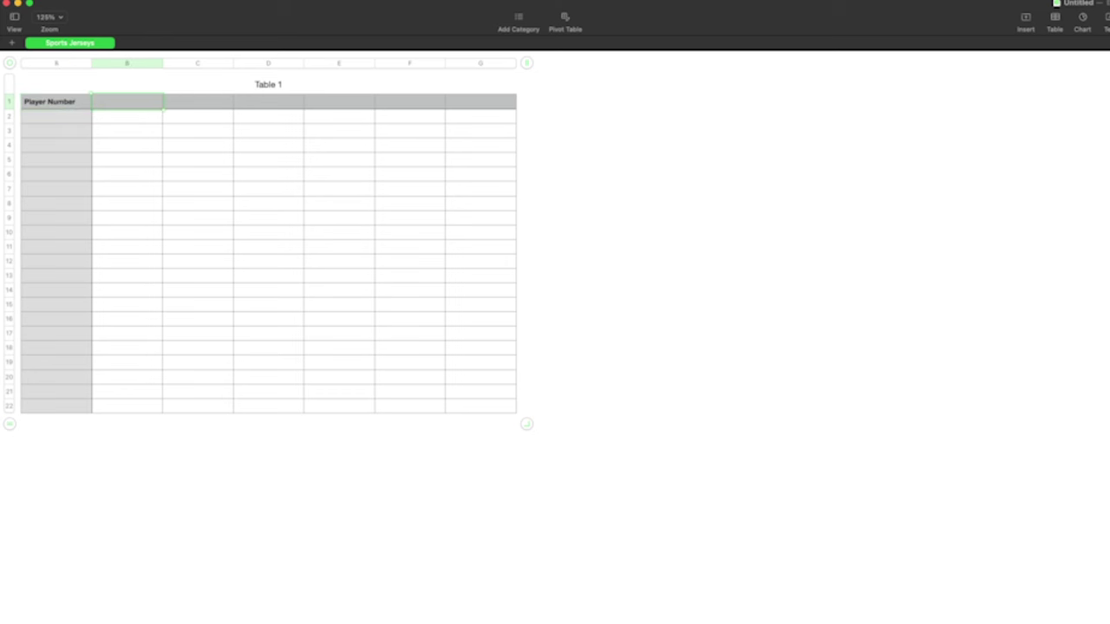
pyautogui.click(50, 101)
pyautogui.press('BackSpace')
pyautogui.press('BackSpace')
pyautogui.press('BackSpace')
pyautogui.press('BackSpace')
pyautogui.press('BackSpace')
pyautogui.press('BackSpace')
pyautogui.press('BackSpace')
pyautogui.click(114, 104)
pyautogui.press('BackSpace')
pyautogui.press('BackSpace')
pyautogui.press('BackSpace')
pyautogui.press('BackSpace')
# Save the sheet as 'Jersey Template for Delivered' and enter the players' jersey numbers and last names
pyautogui.press('super+s')
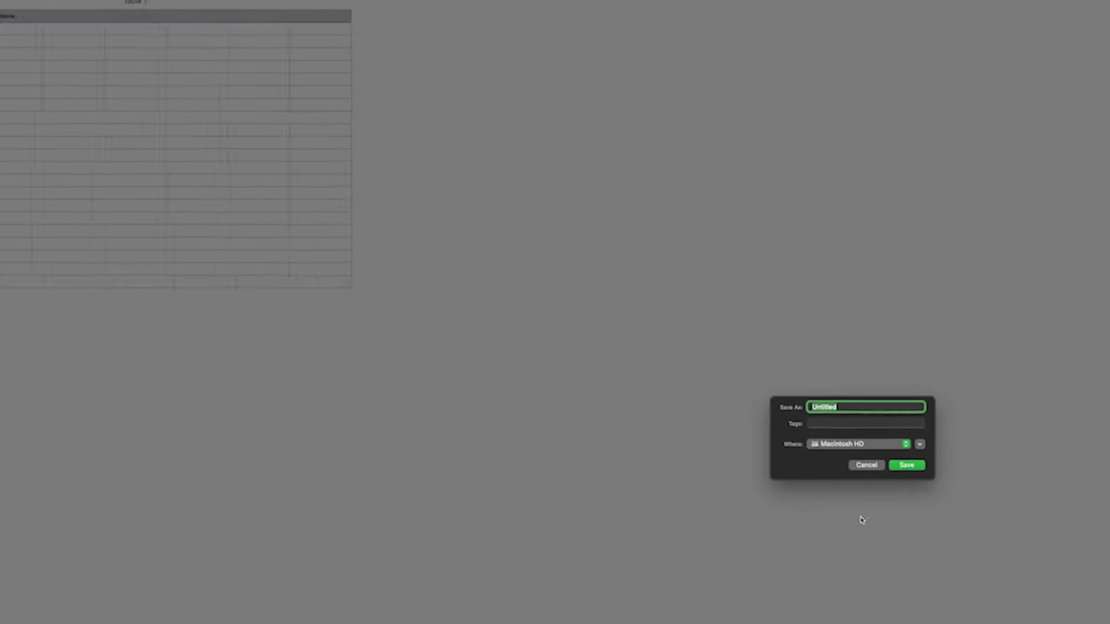
pyautogui.write('Jersey Template for Delivered')
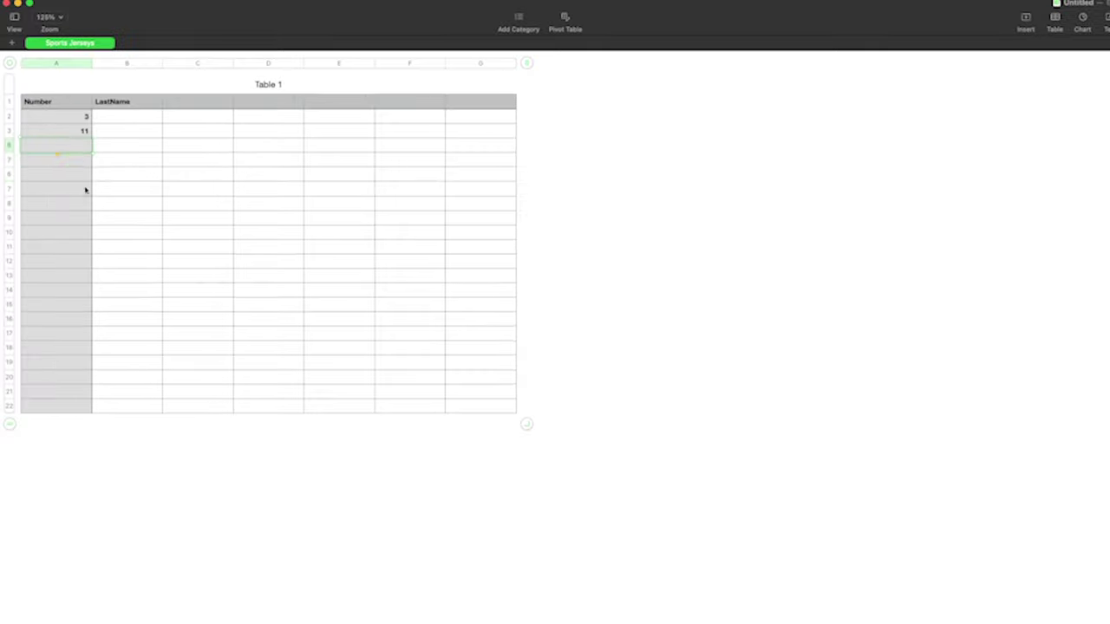
pyautogui.write('5 8 12 14 1 10 15 6 7 19 17 9')
pyautogui.click(126, 116)
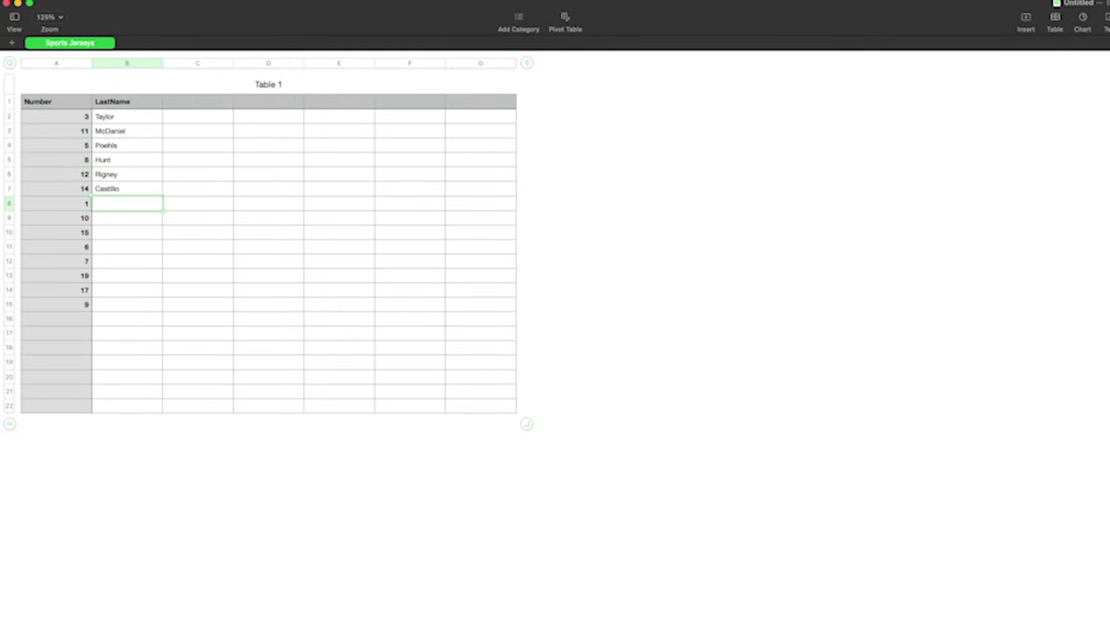
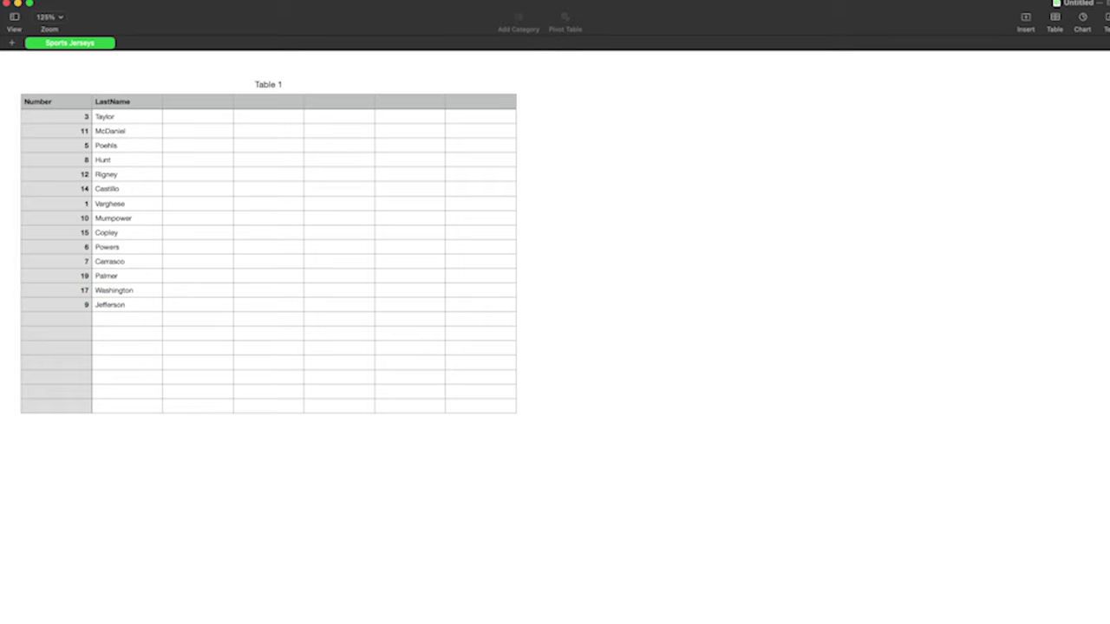
# Export the table to a file named 'Jersey for Customer'
pyautogui.click(52, 2)
pyautogui.moveTo(87, 124)
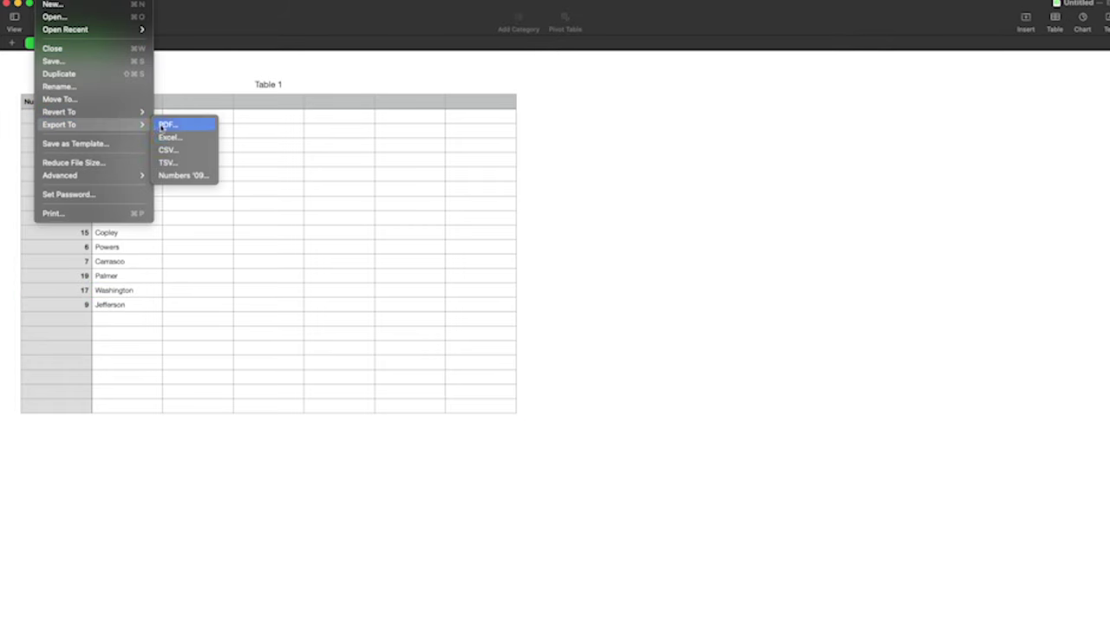
pyautogui.click(201, 139)
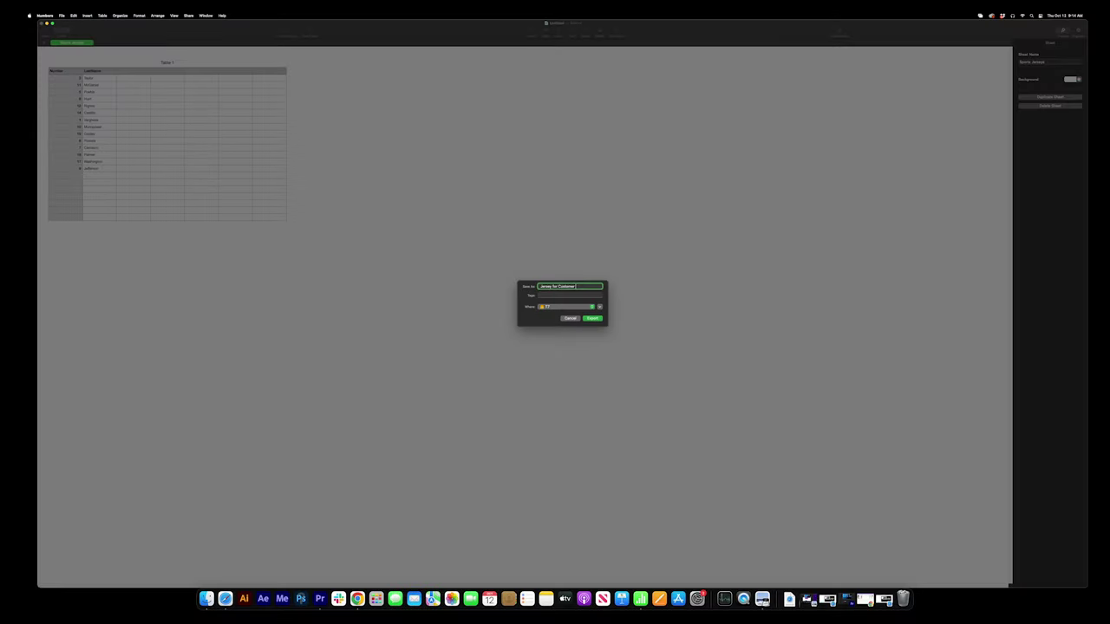
pyautogui.press('Return')
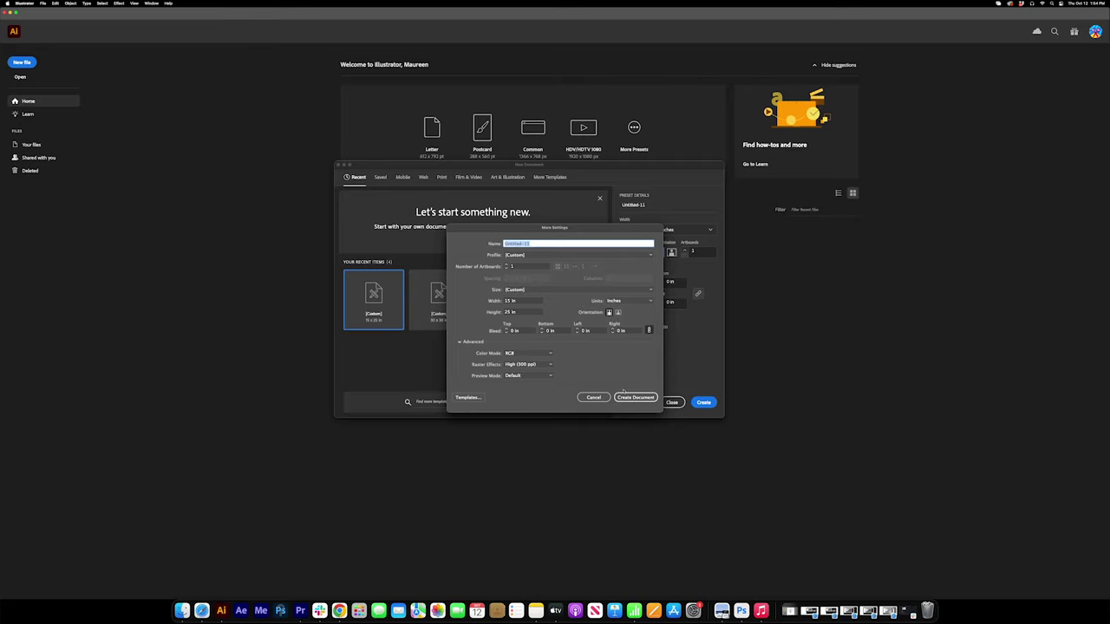
# Create a new document, show the rulers, and select the PLAYER text on the jersey layout
pyautogui.click(633, 399)
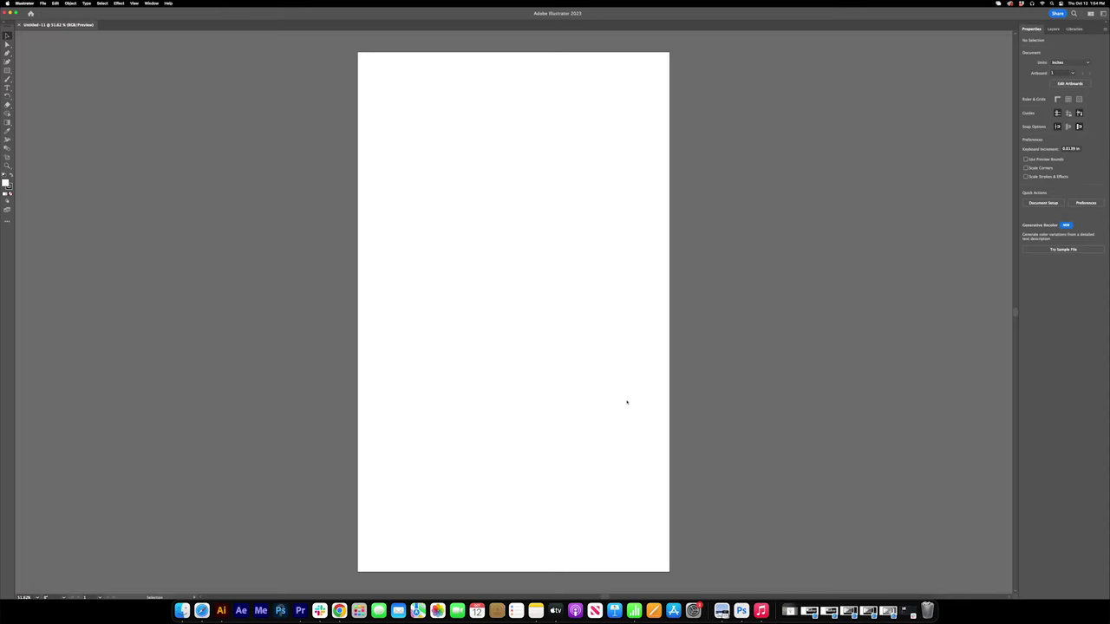
pyautogui.click(134, 3)
pyautogui.moveTo(173, 241)
pyautogui.click(221, 241)
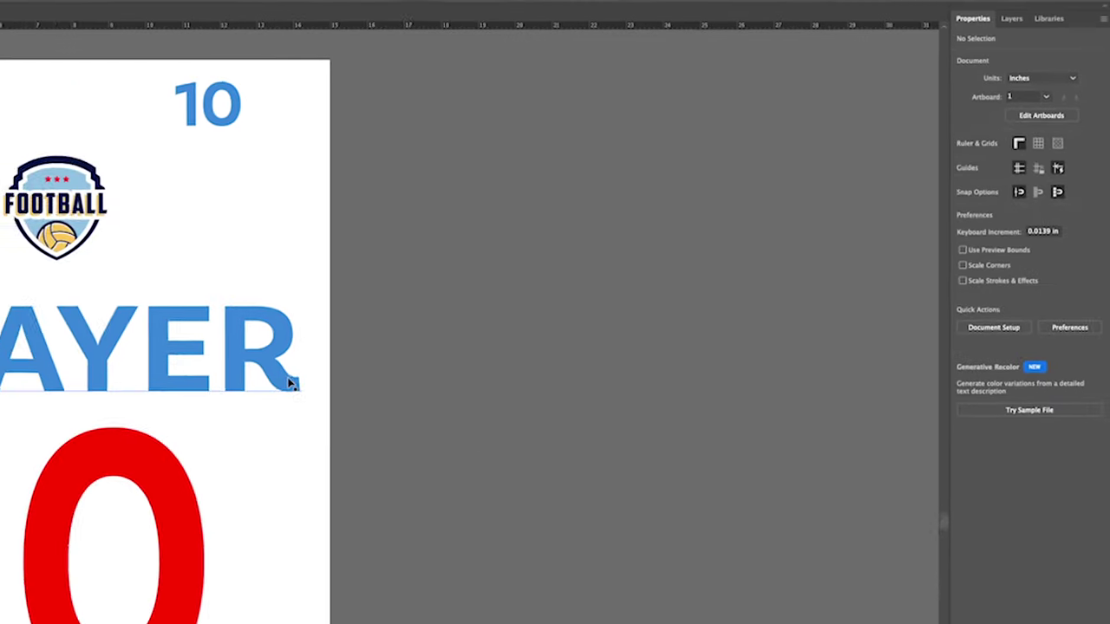
pyautogui.click(291, 384)
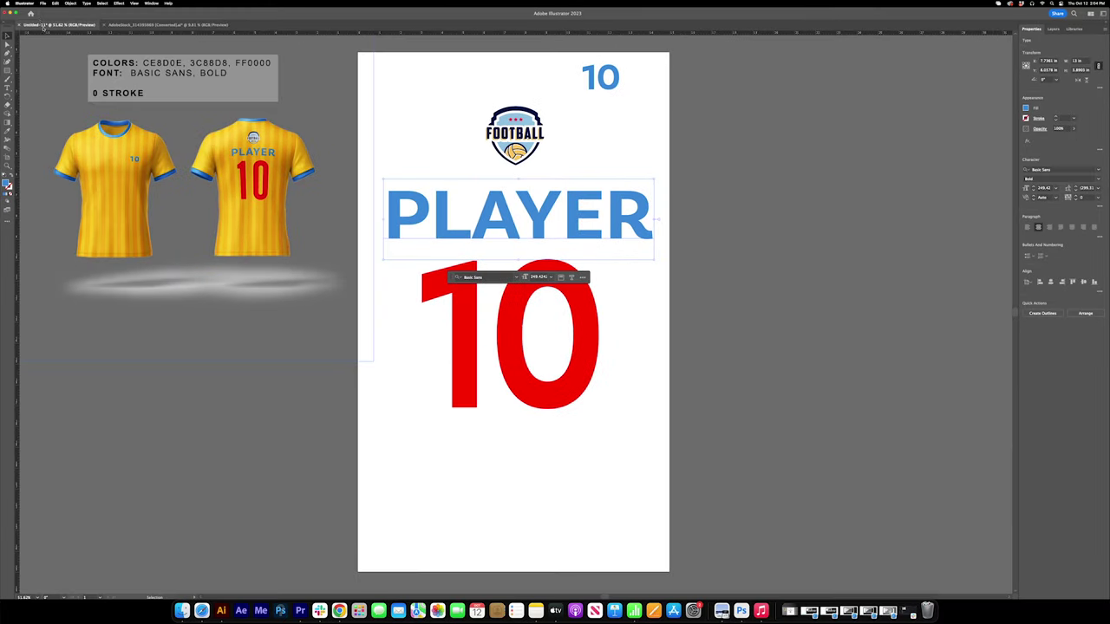
pyautogui.click(70, 4)
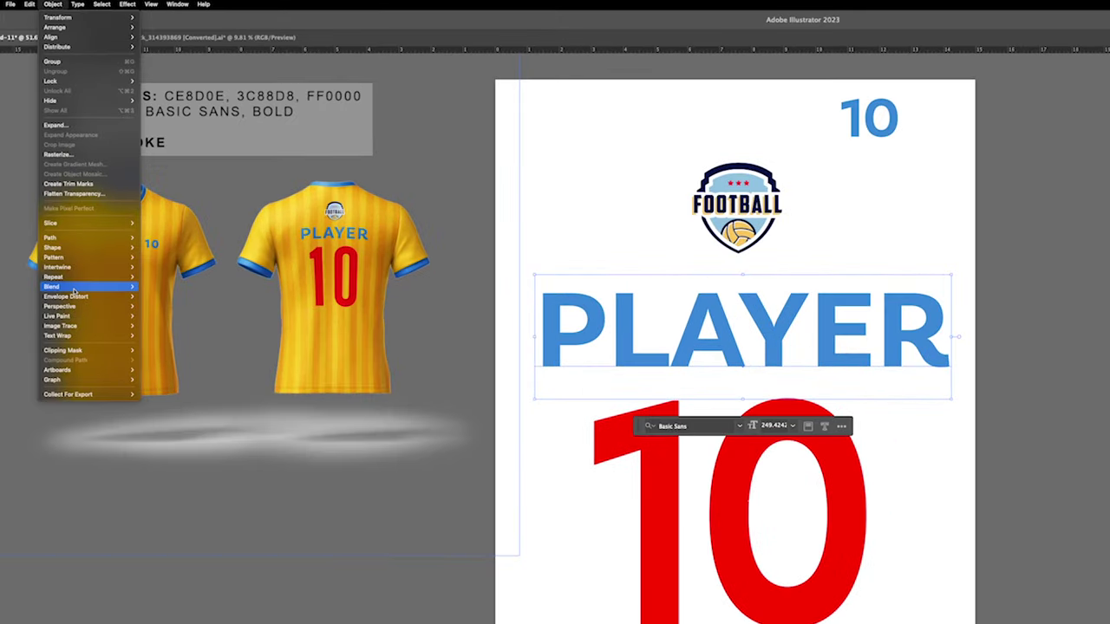
# Apply an Arc warp envelope with 0% bend to the PLAYER text
pyautogui.moveTo(86, 195)
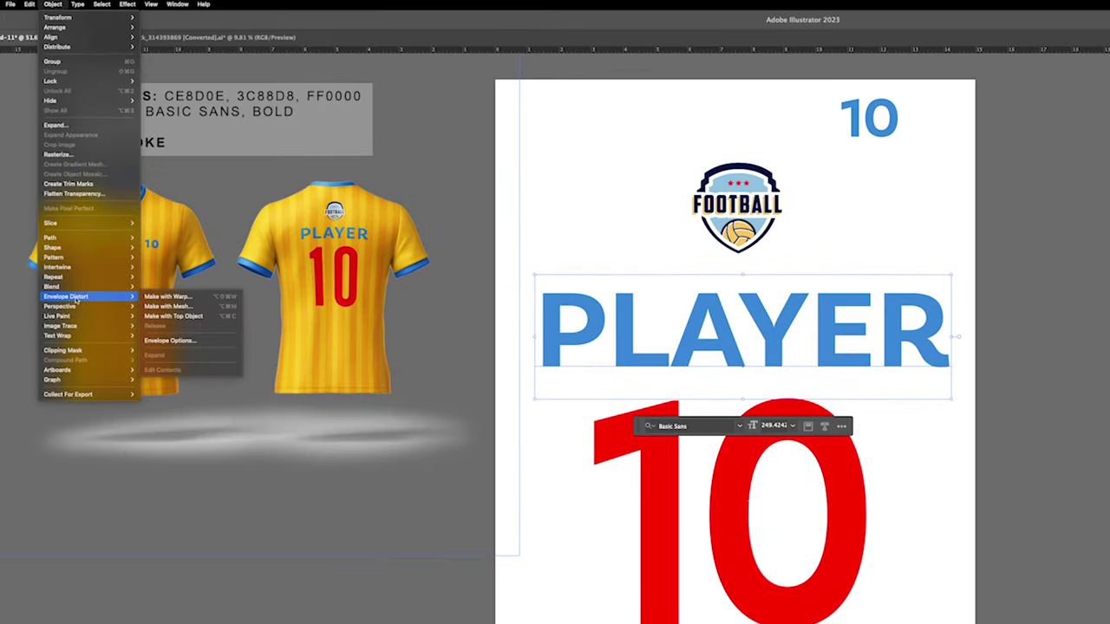
pyautogui.click(202, 301)
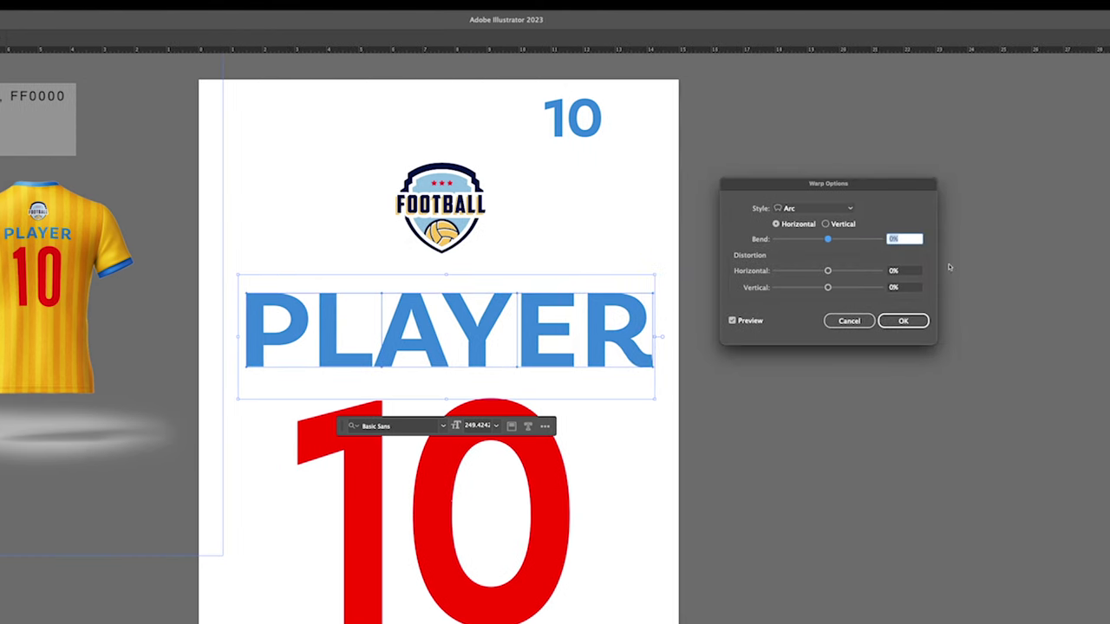
pyautogui.click(905, 320)
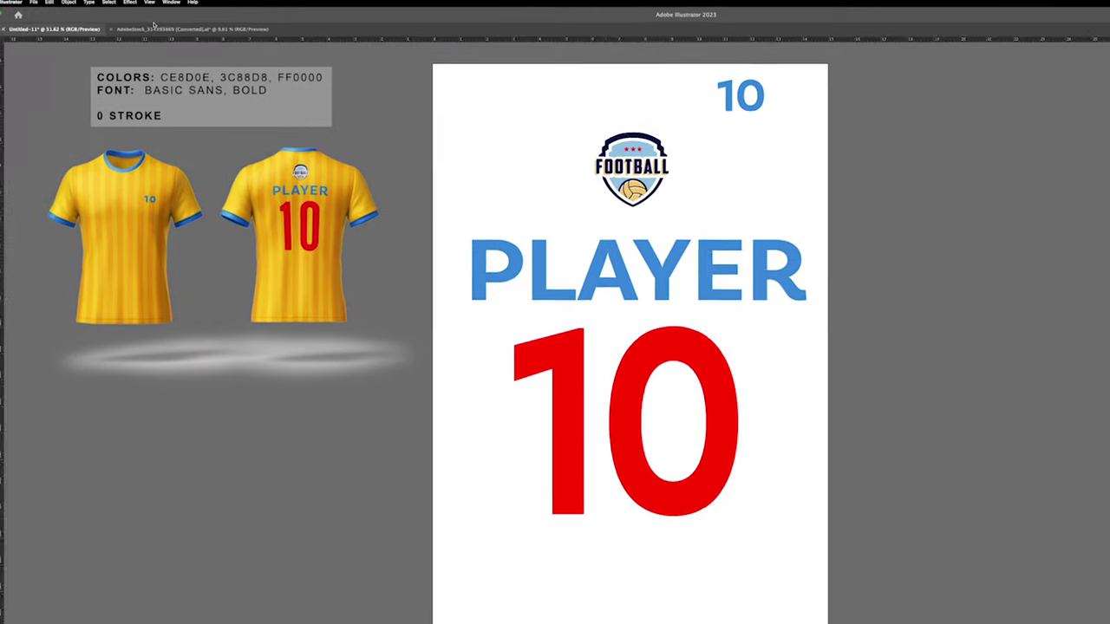
pyautogui.click(129, 1)
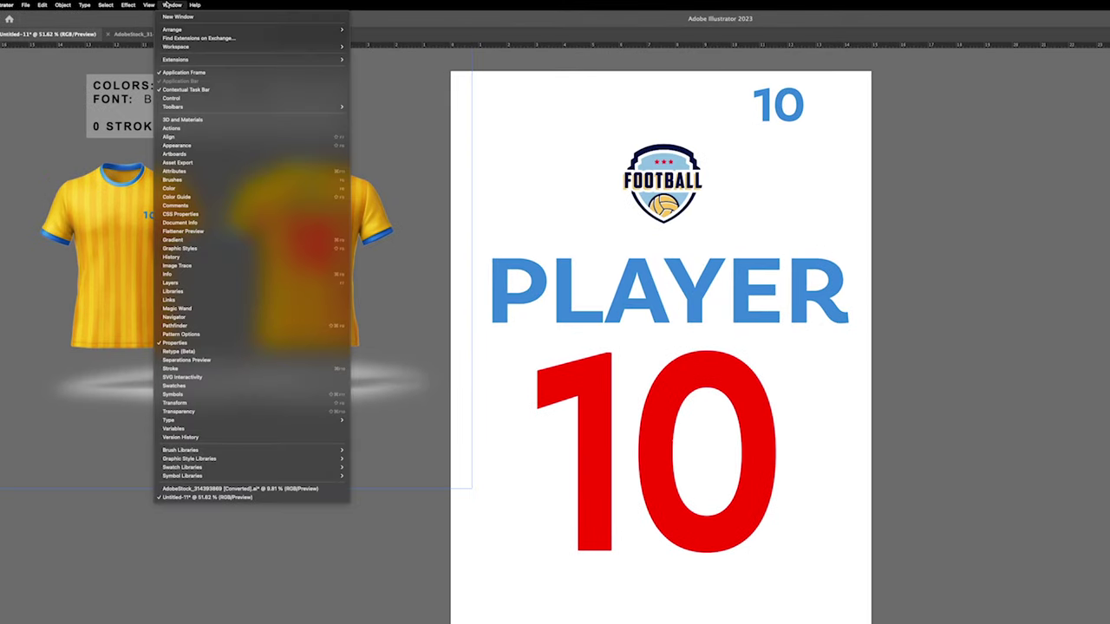
# Import the 'Jersey for Customer' CSV into the Variables panel to get Number and LastName variables
pyautogui.click(206, 431)
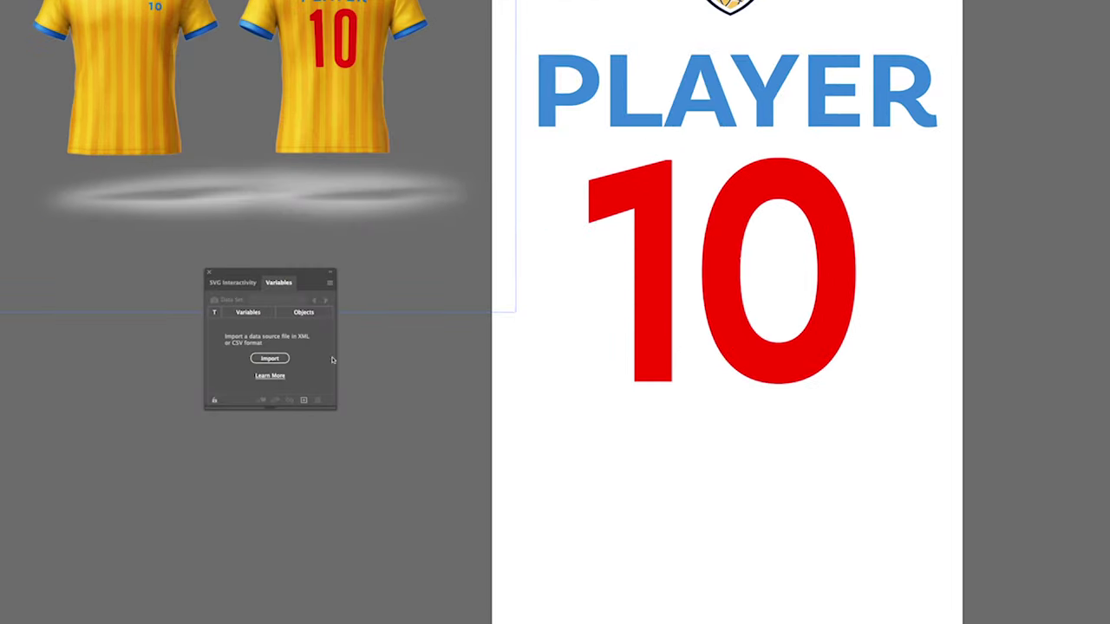
pyautogui.click(276, 359)
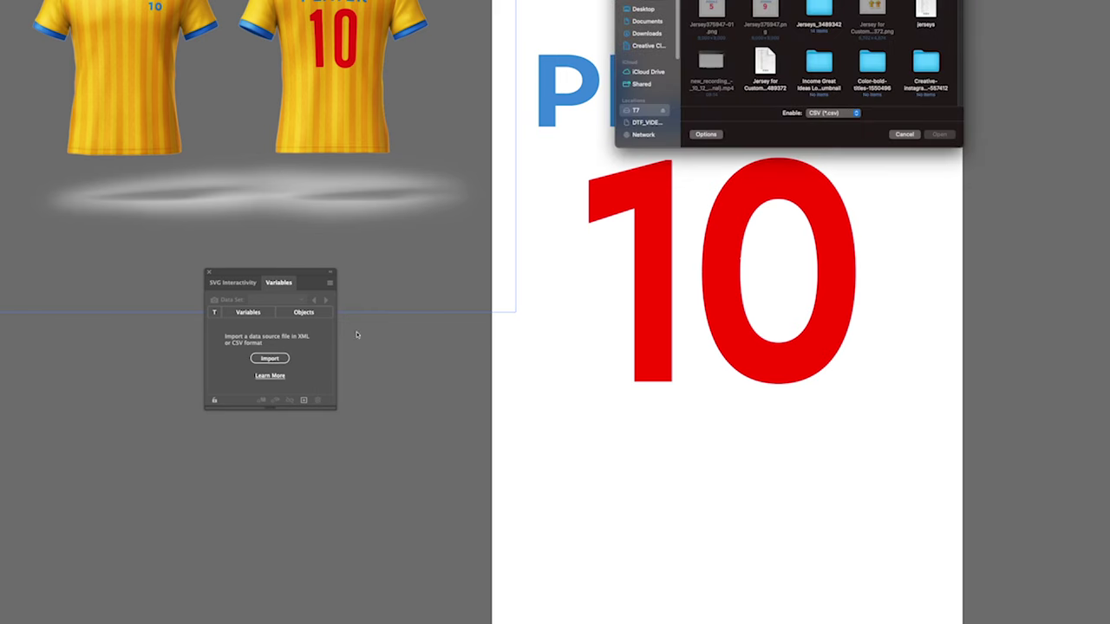
pyautogui.click(765, 69)
pyautogui.press('space')
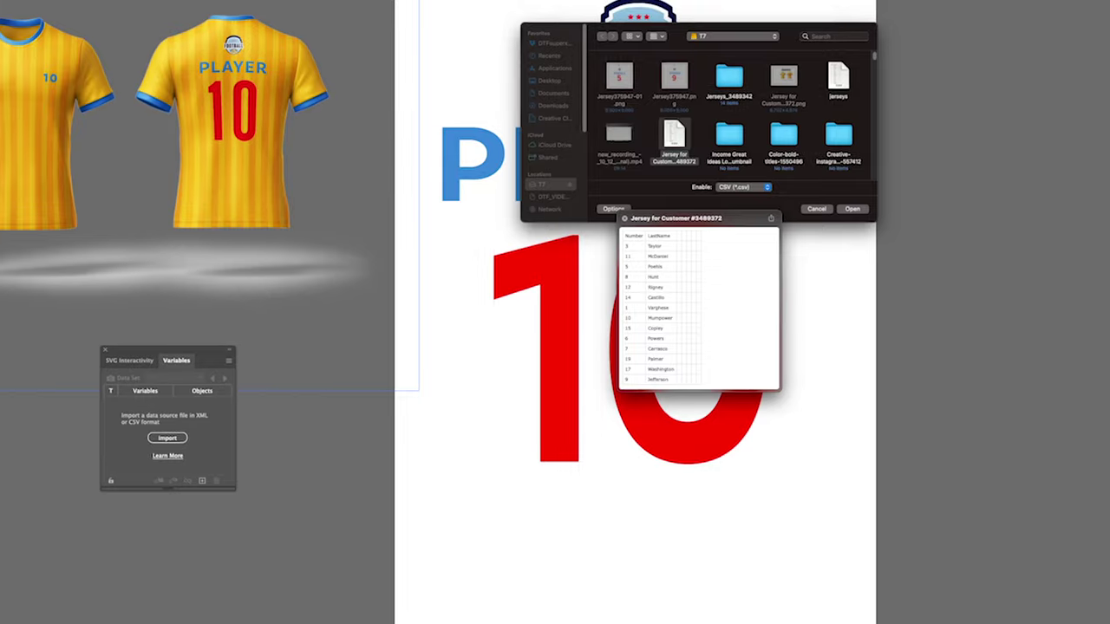
pyautogui.click(894, 174)
pyautogui.moveTo(153, 362); pyautogui.dragTo(994, 1)
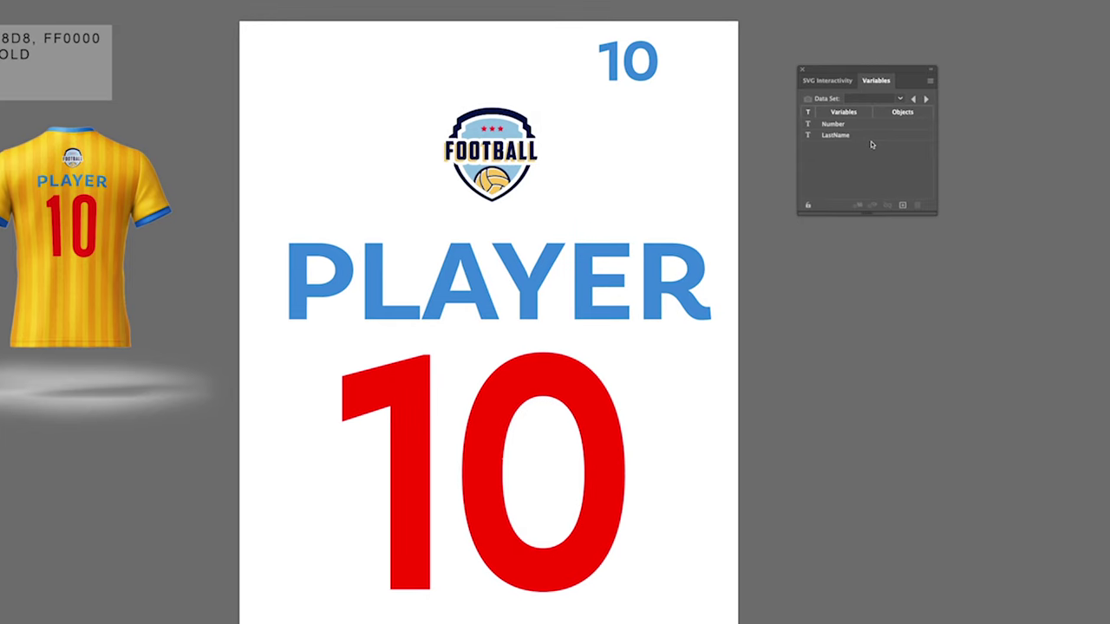
# Make the large red 10 and the small blue 10 dynamic text bound to Number
pyautogui.click(871, 124)
pyautogui.click(620, 420)
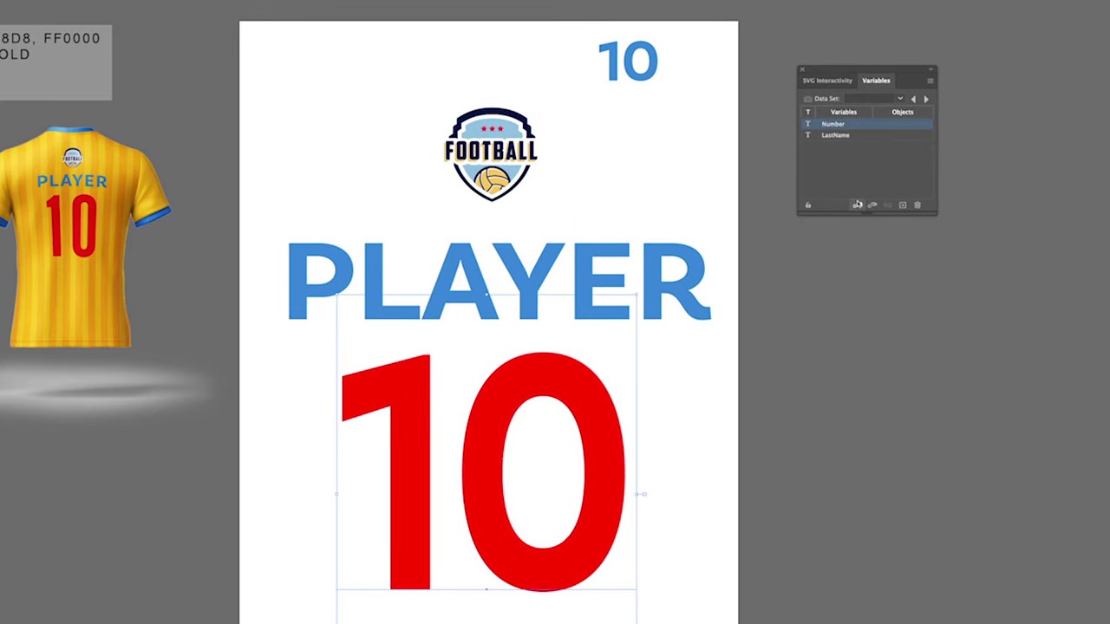
pyautogui.click(858, 205)
pyautogui.click(646, 73)
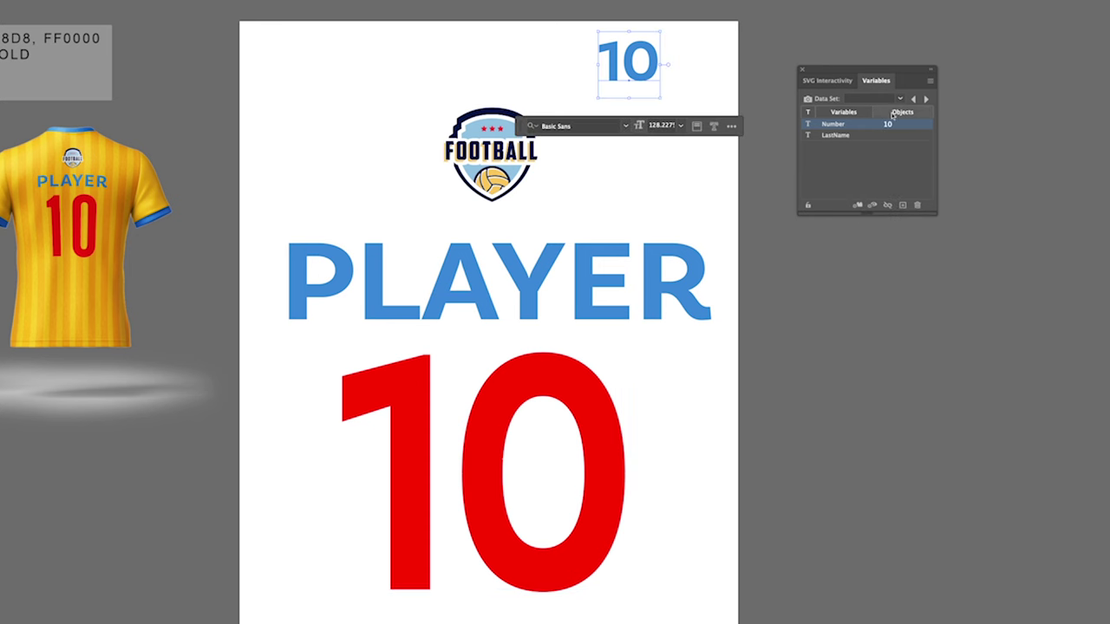
pyautogui.click(857, 205)
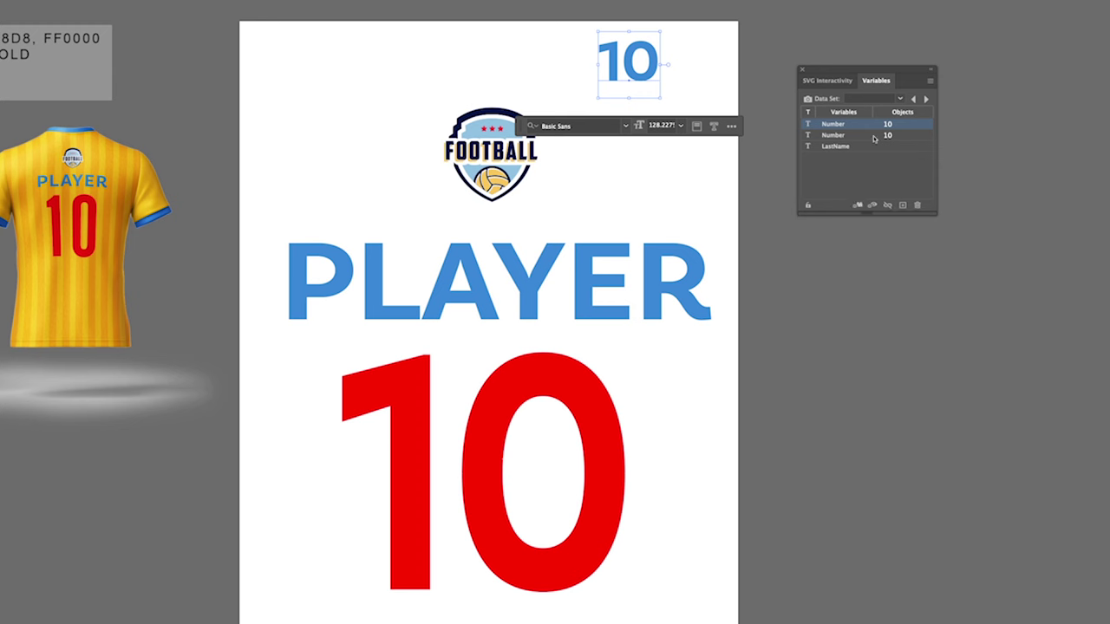
# Bind the PLAYER text to the LastName variable
pyautogui.click(886, 166)
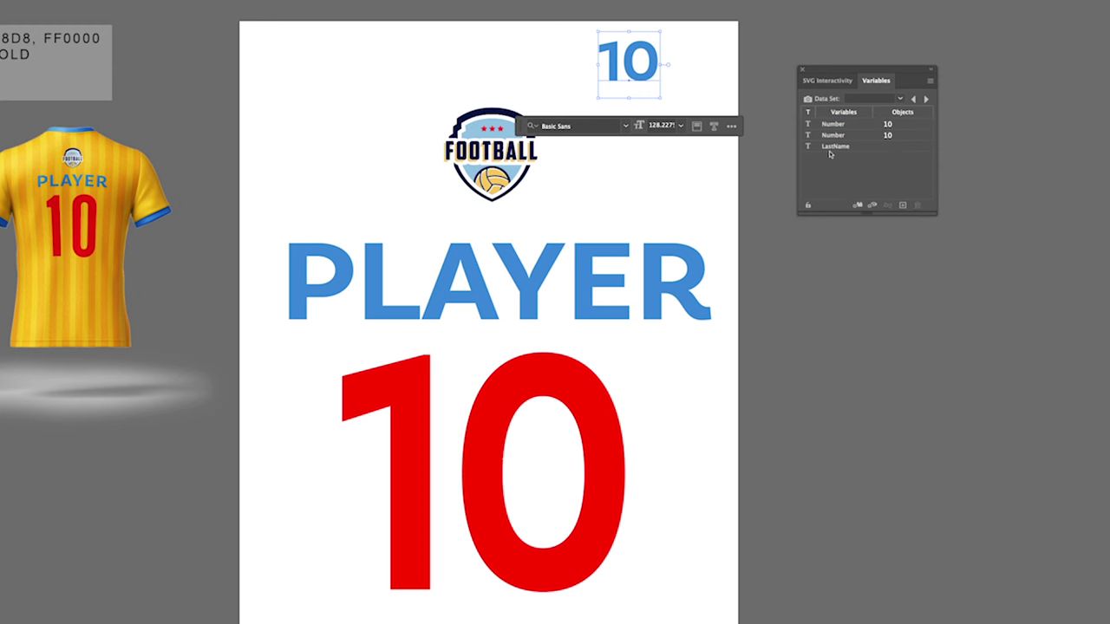
pyautogui.click(590, 280)
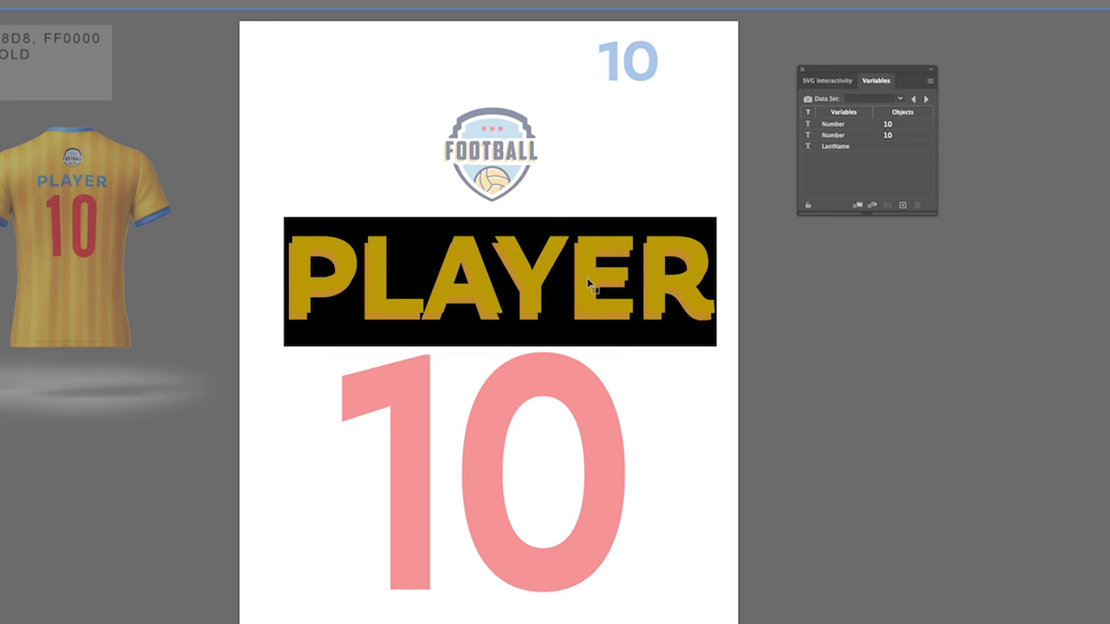
pyautogui.click(843, 150)
pyautogui.click(857, 206)
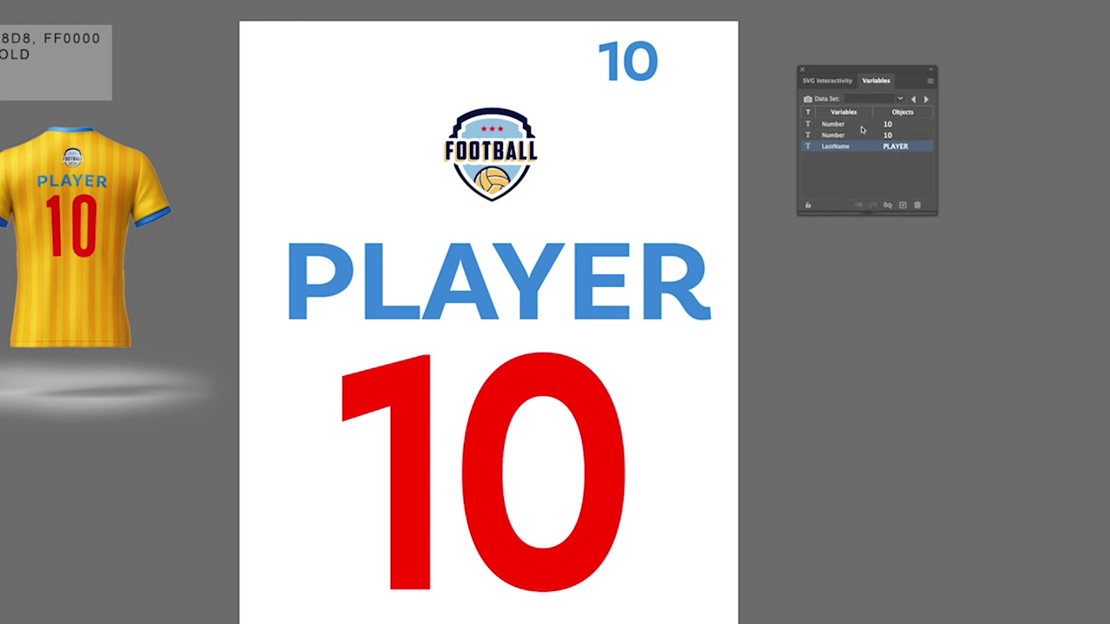
# Step through Data Sets 1 to 7 on the jersey, ending on number 1
pyautogui.click(899, 100)
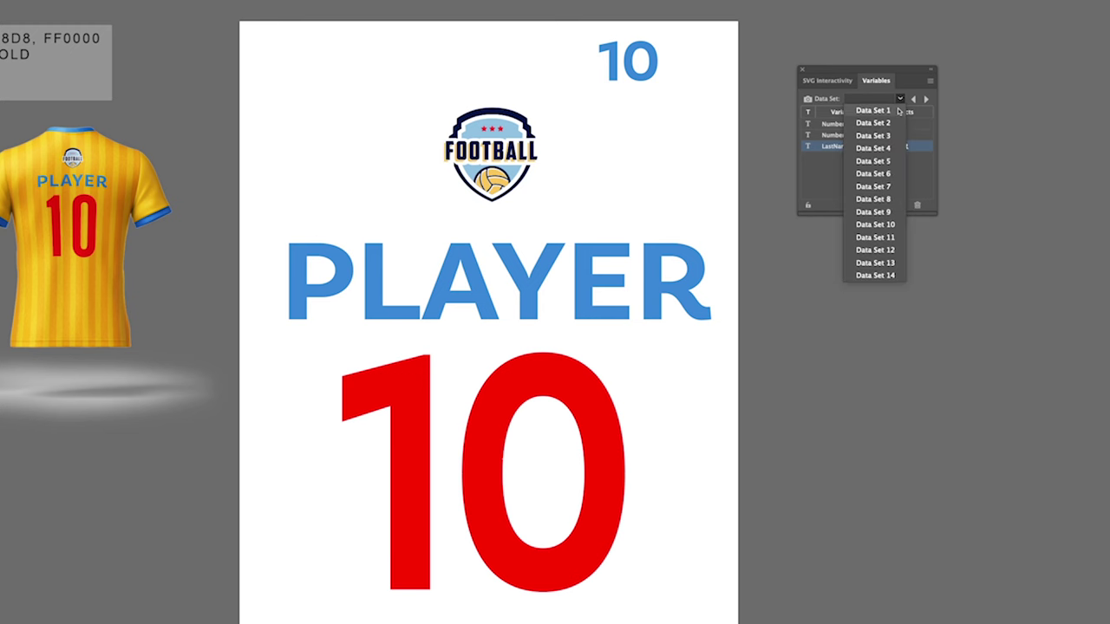
pyautogui.click(897, 108)
pyautogui.click(901, 100)
pyautogui.click(890, 122)
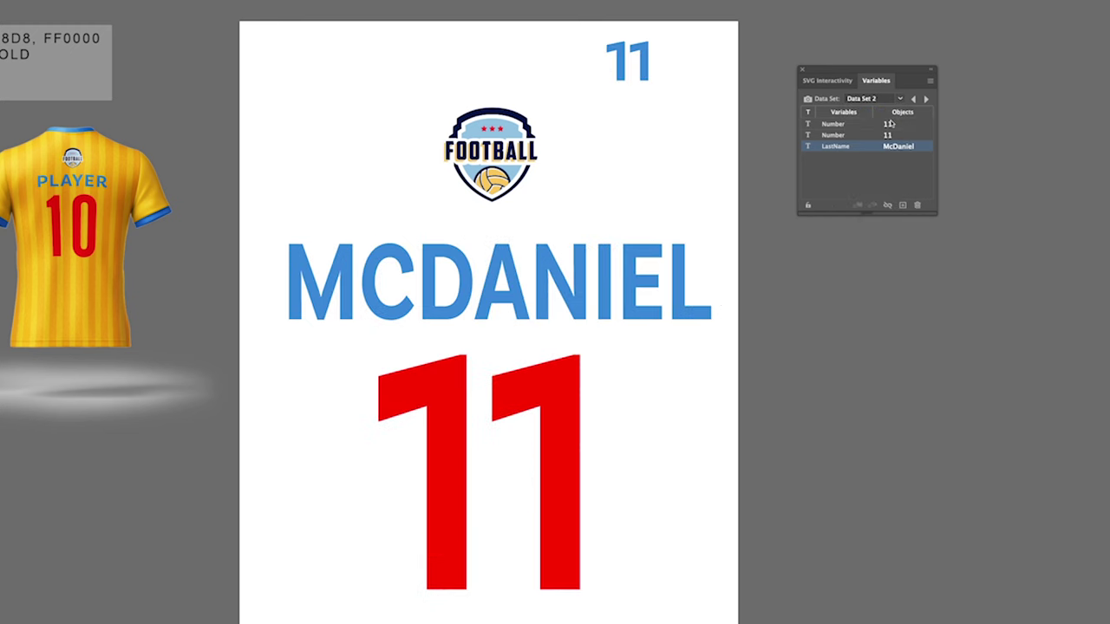
pyautogui.click(899, 100)
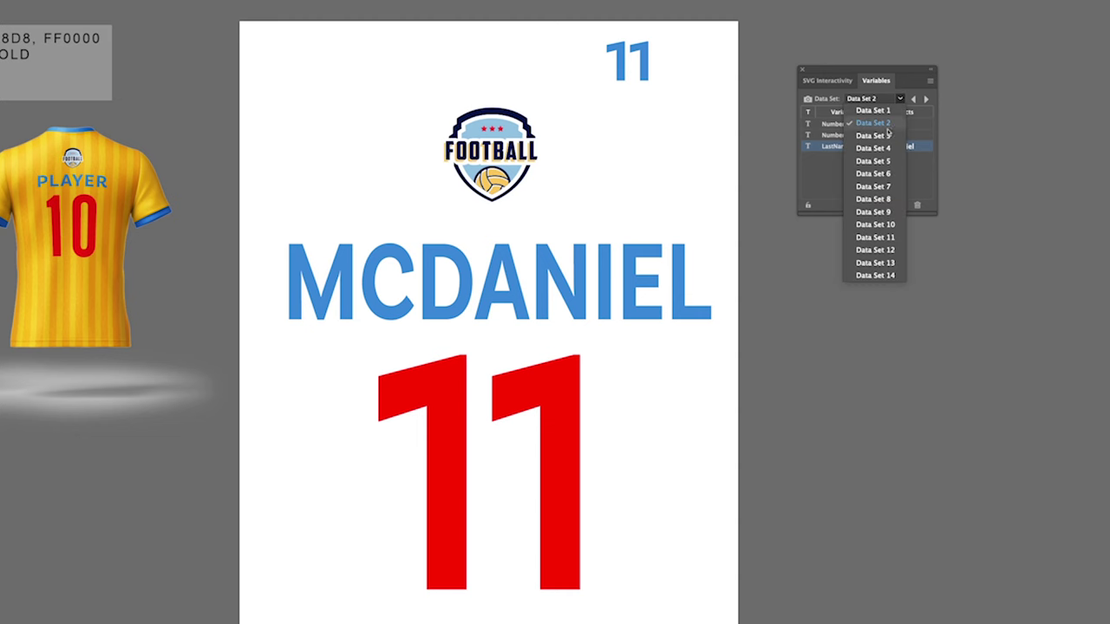
pyautogui.click(891, 136)
pyautogui.click(924, 101)
pyautogui.click(925, 101)
pyautogui.click(924, 100)
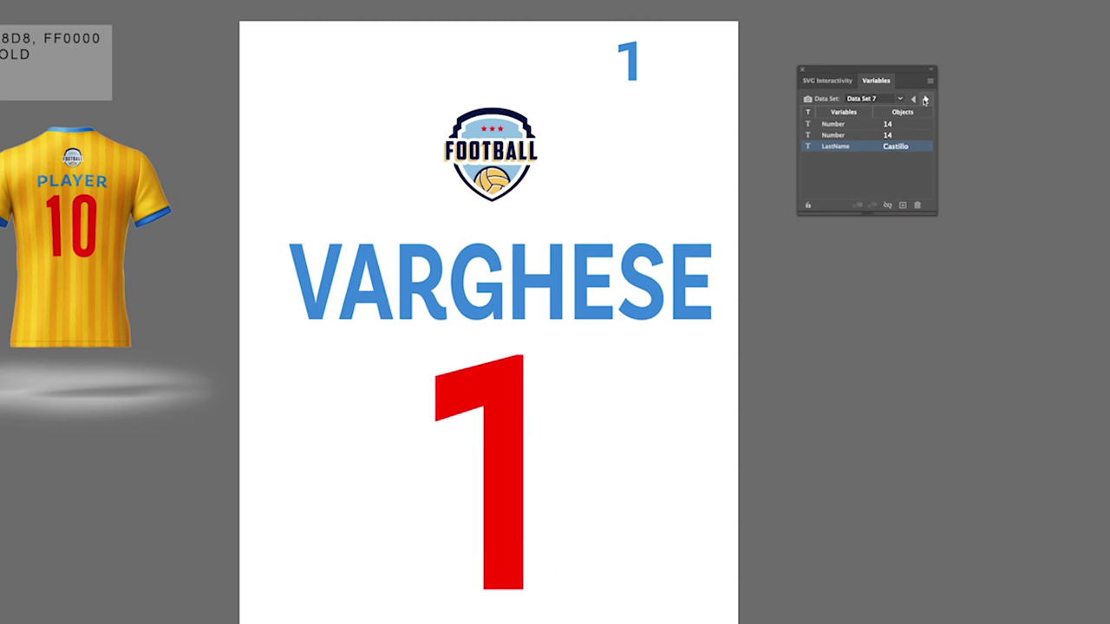
pyautogui.click(924, 100)
pyautogui.click(925, 100)
pyautogui.click(925, 100)
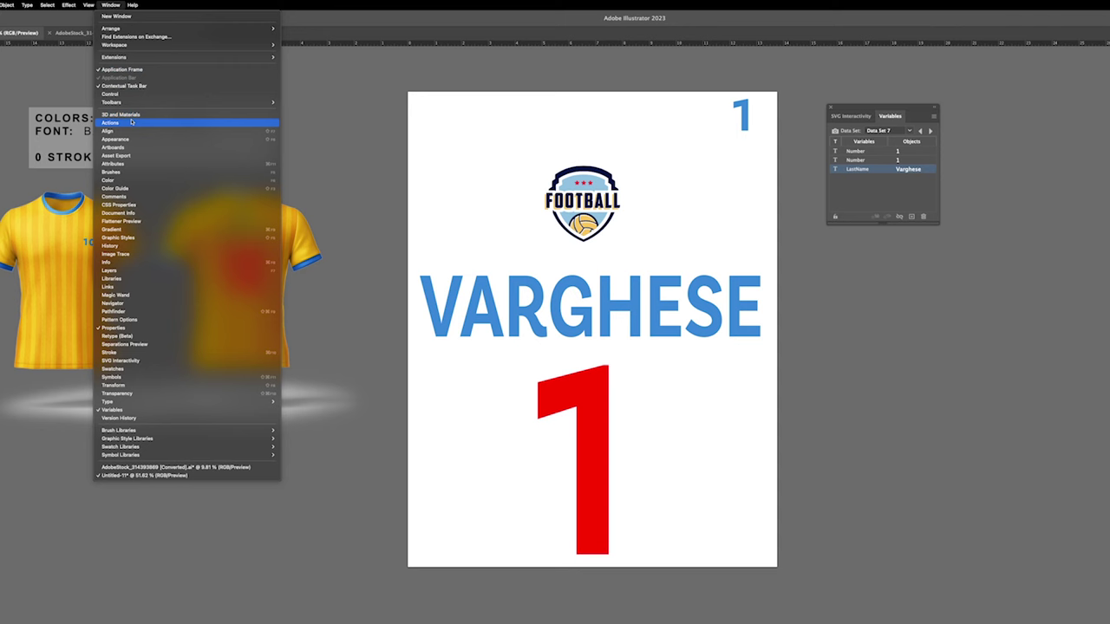
# Create an action named 'Export as PNG' in the Actions panel and start recording
pyautogui.click(131, 123)
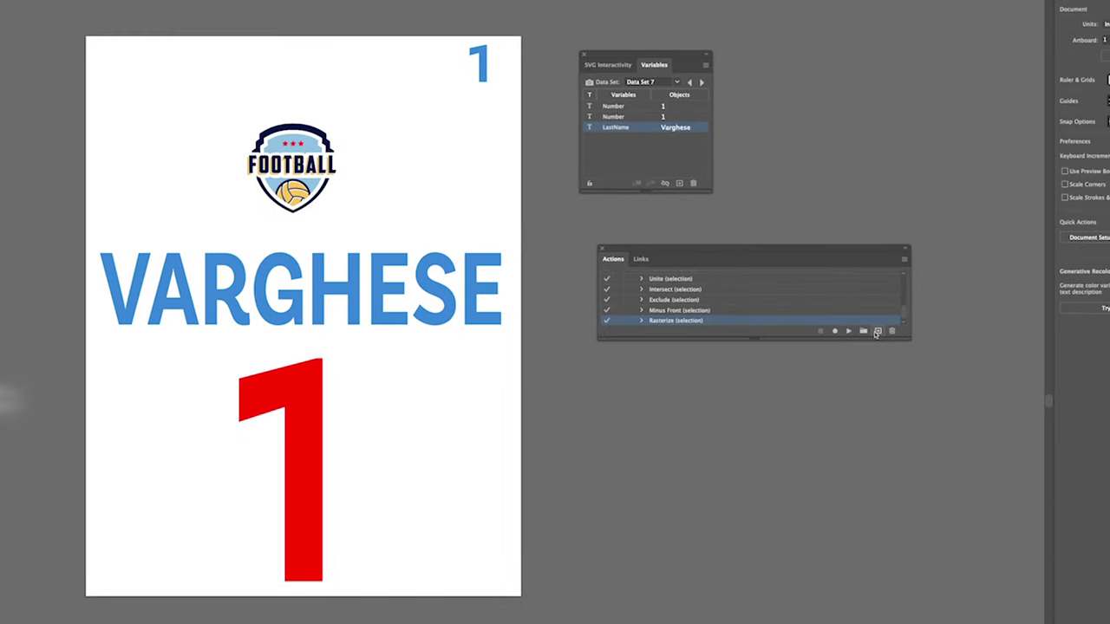
pyautogui.click(931, 334)
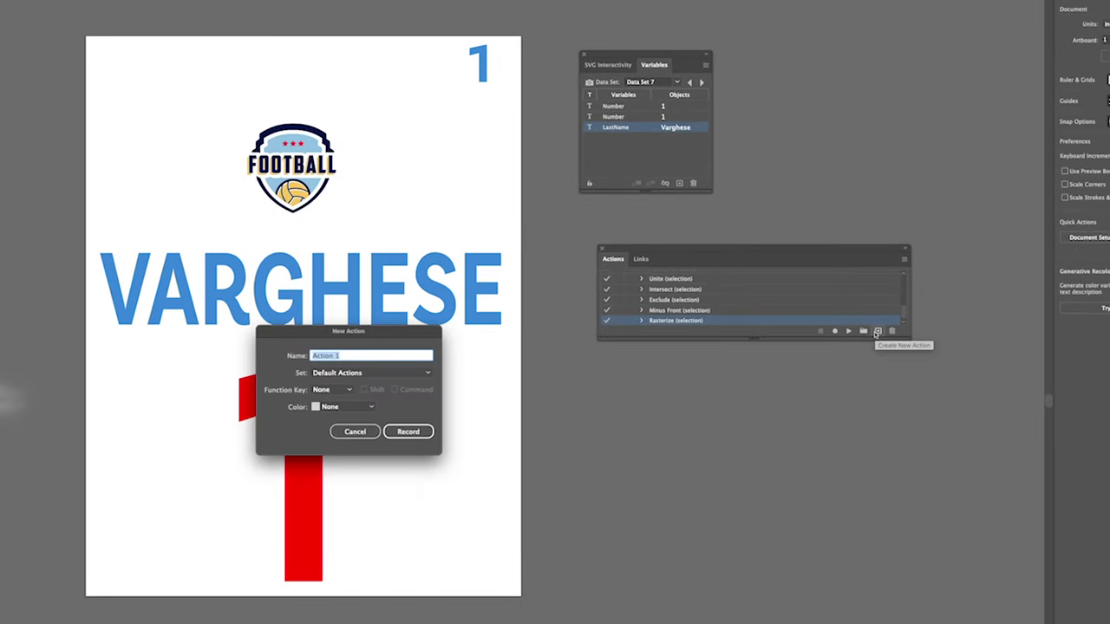
pyautogui.write('Export as PNG')
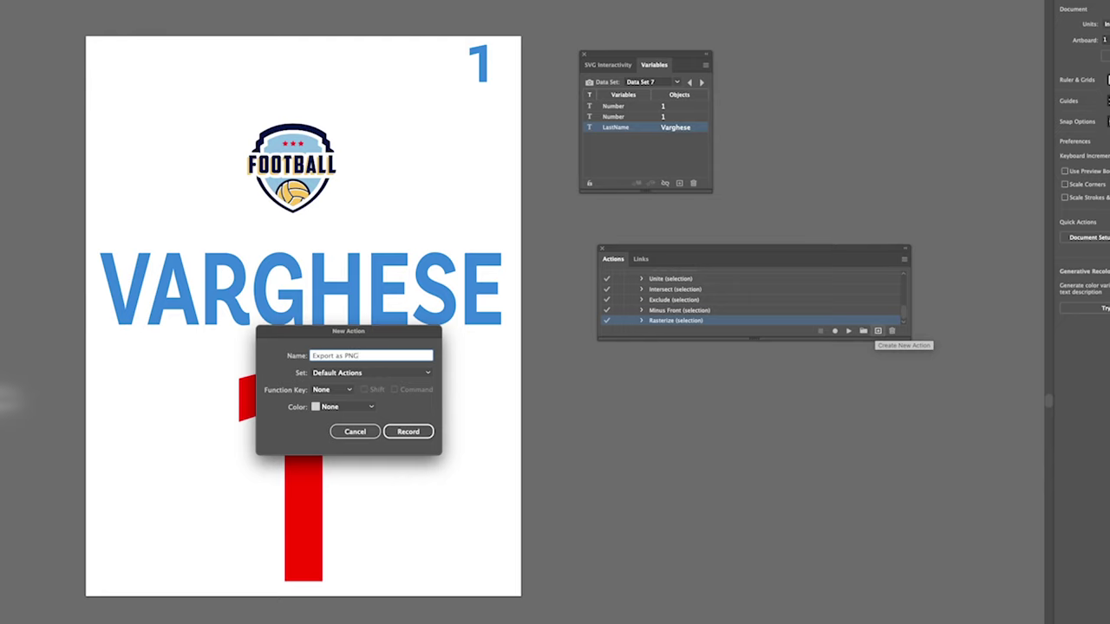
pyautogui.click(423, 431)
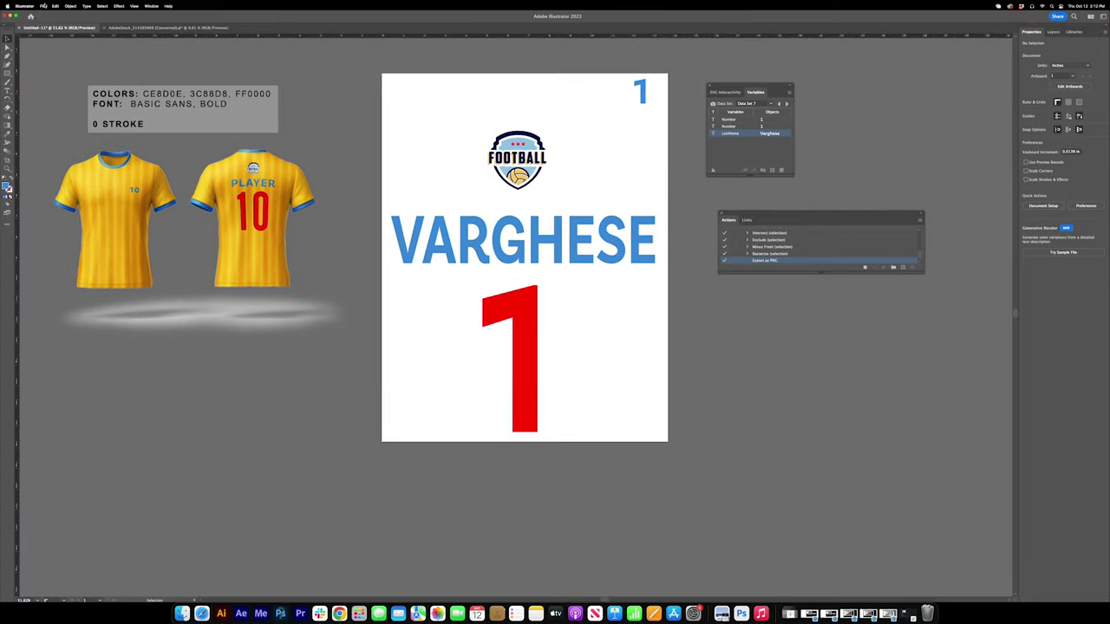
# Export the artboard as a 300 ppi PNG with transparent background
pyautogui.click(42, 6)
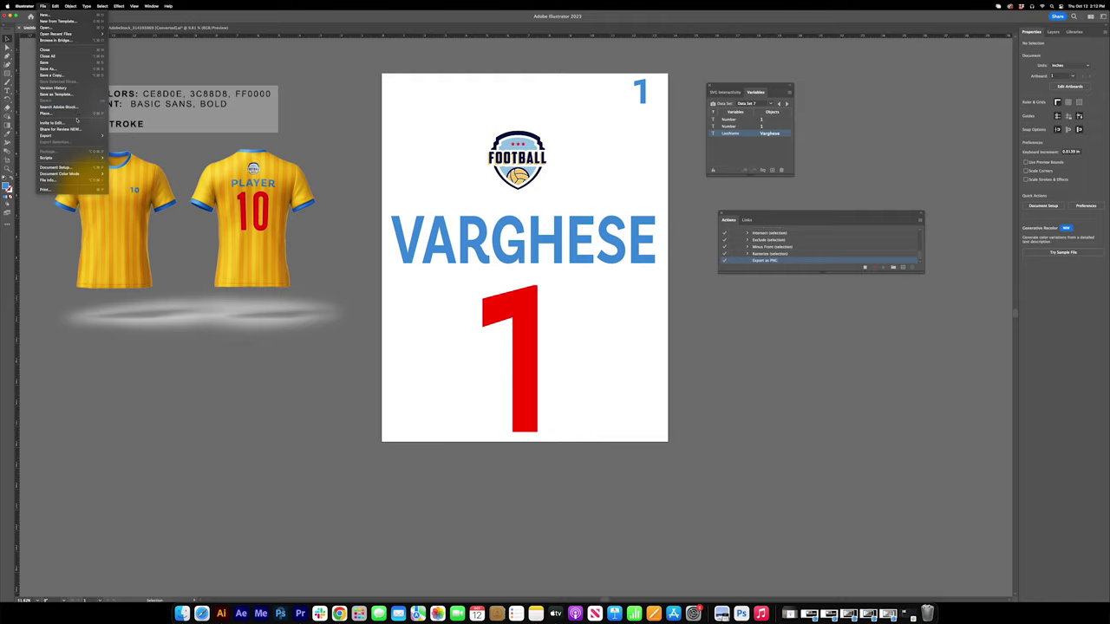
pyautogui.moveTo(77, 135)
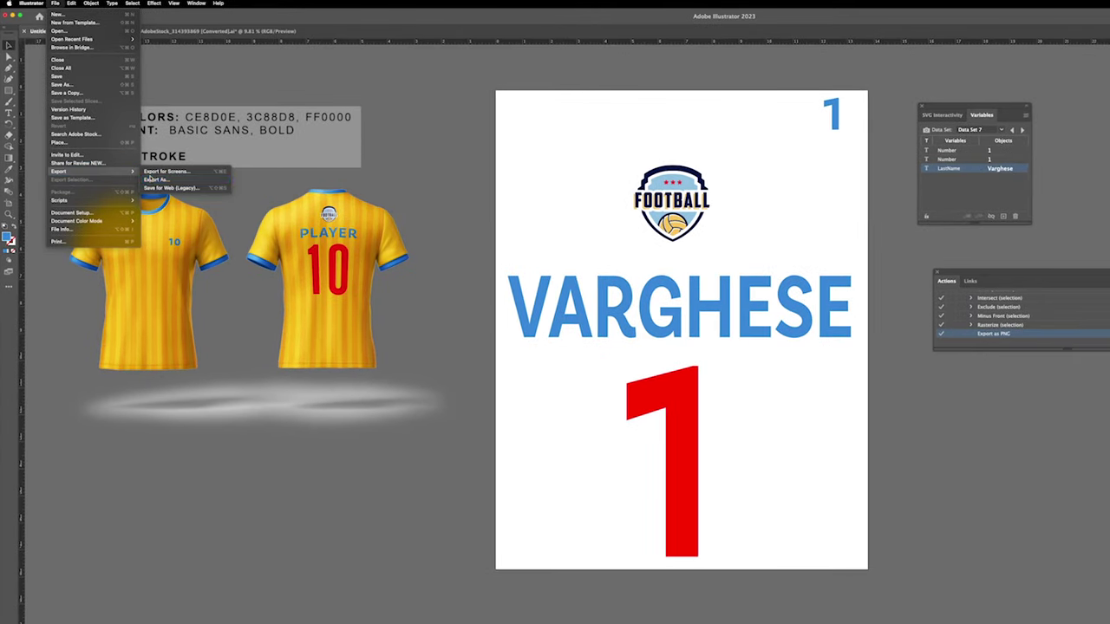
pyautogui.click(156, 179)
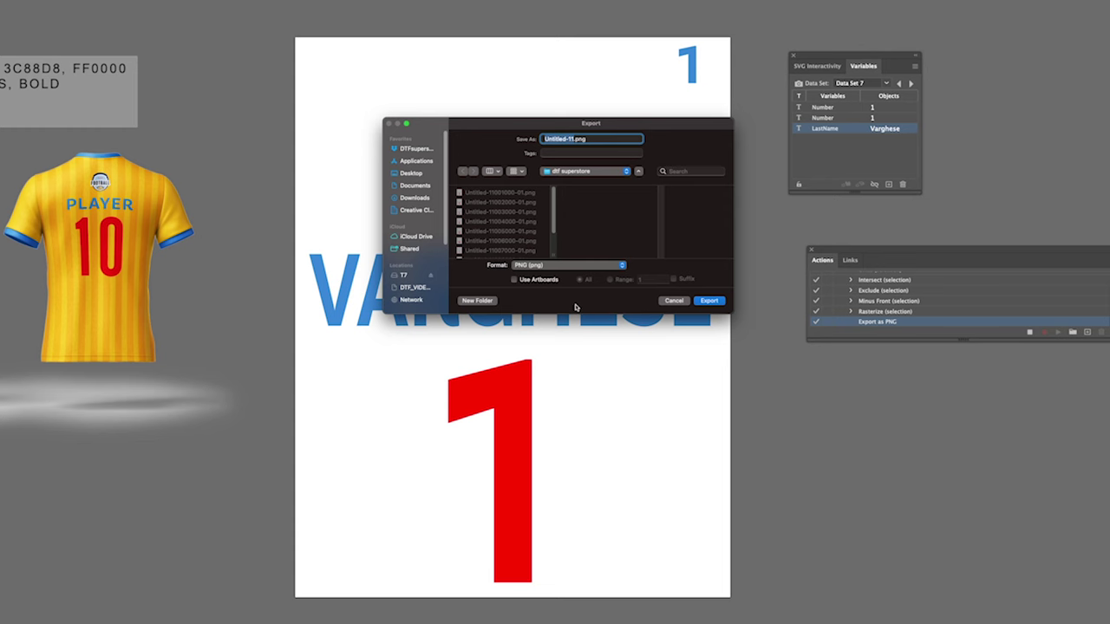
pyautogui.click(516, 280)
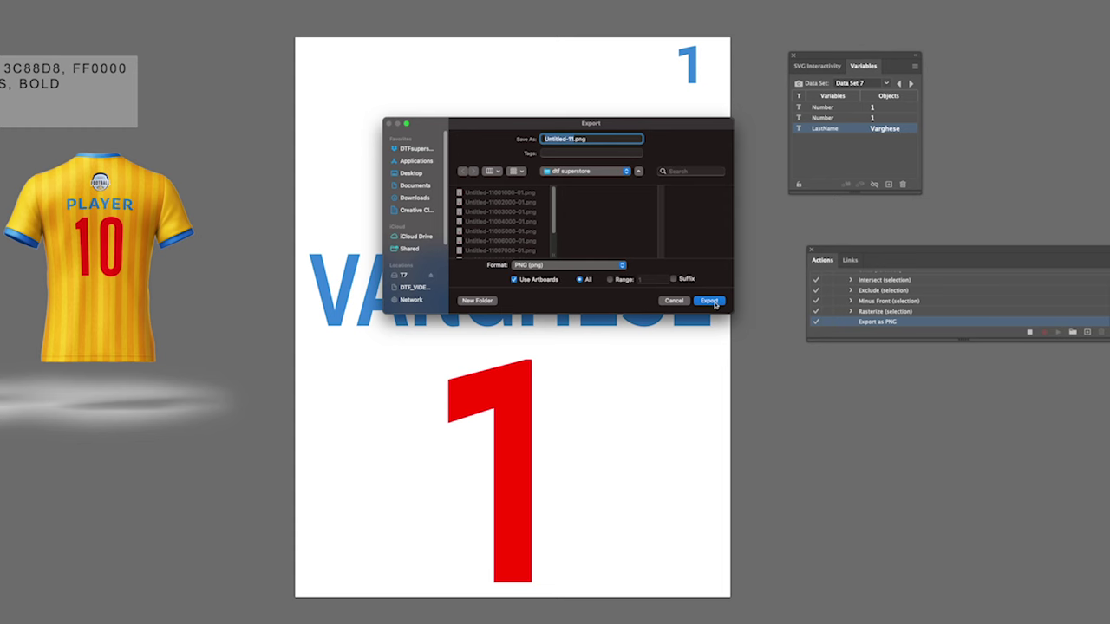
pyautogui.click(709, 301)
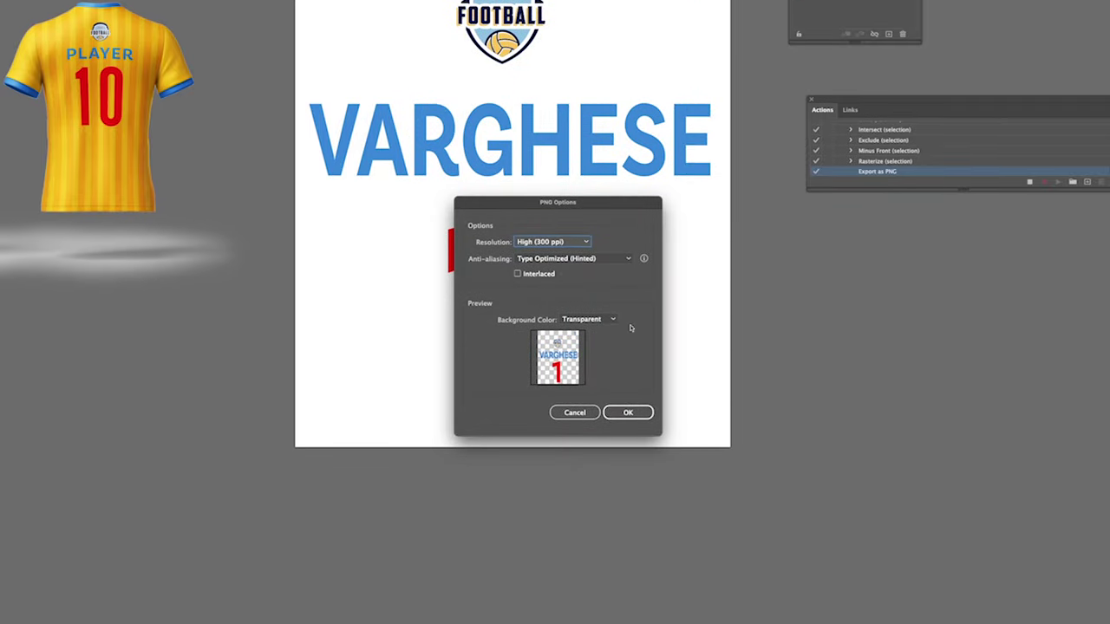
pyautogui.click(627, 413)
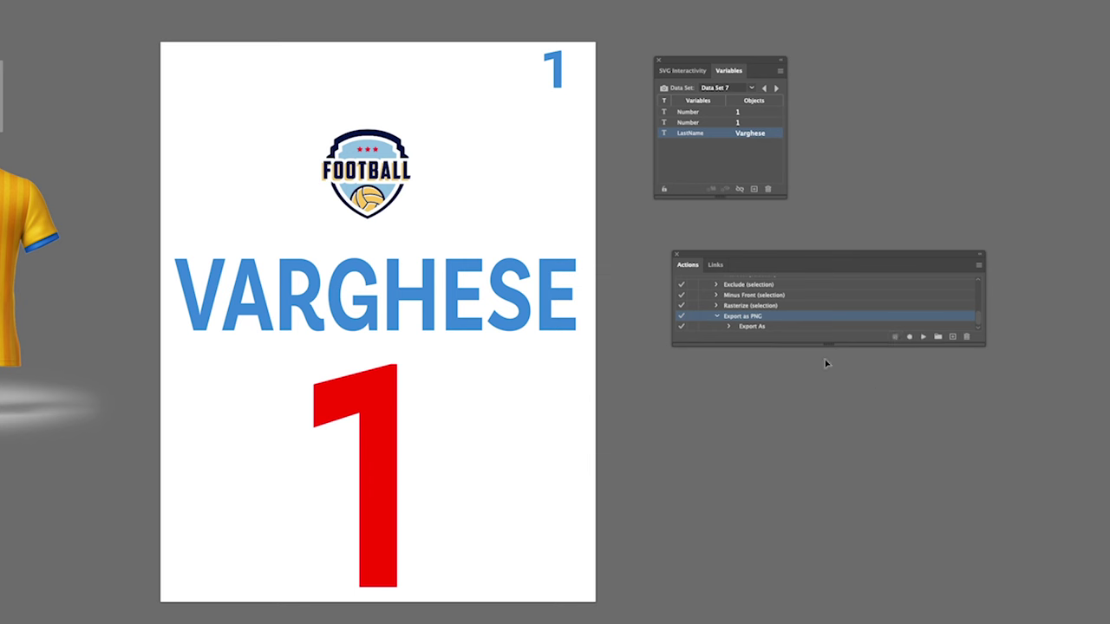
# Batch-run Export as PNG over all data sets, naming files by data set name
pyautogui.click(978, 264)
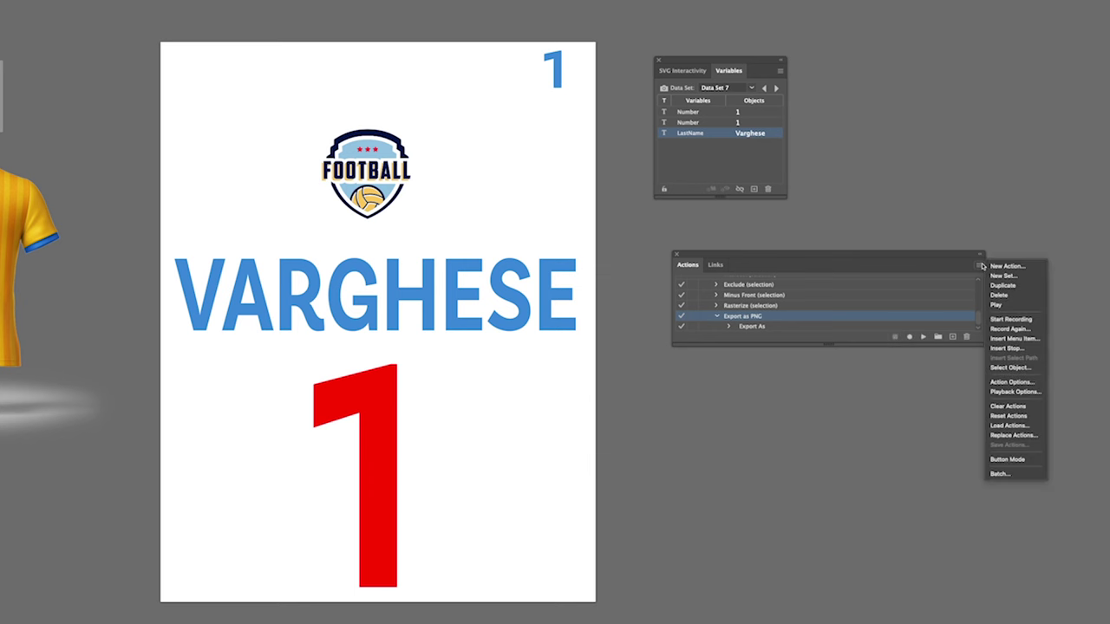
pyautogui.click(996, 474)
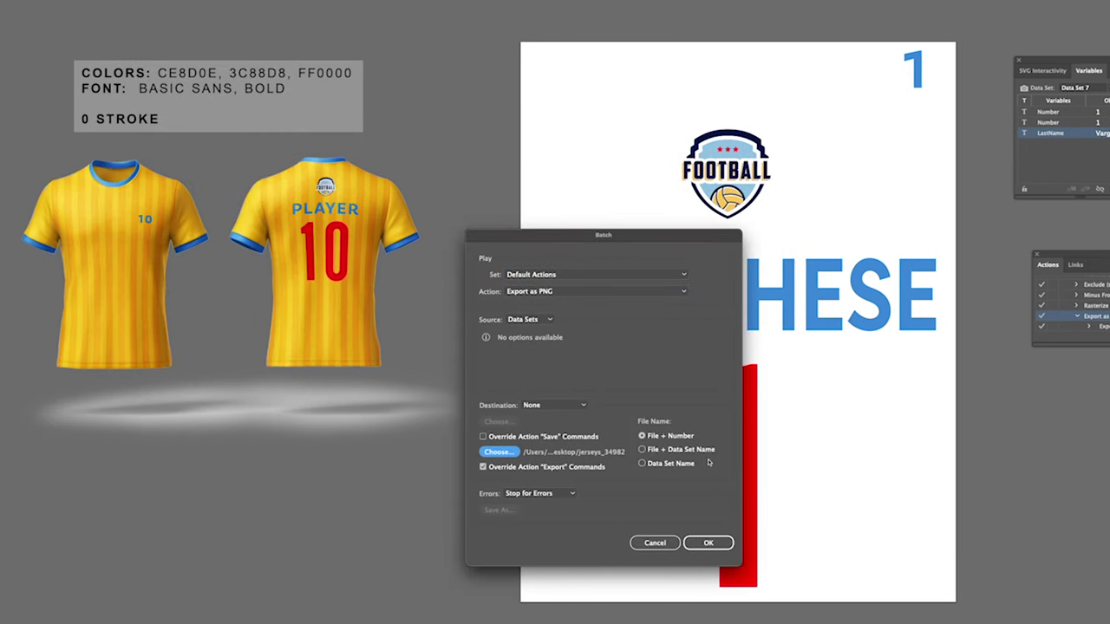
pyautogui.click(643, 463)
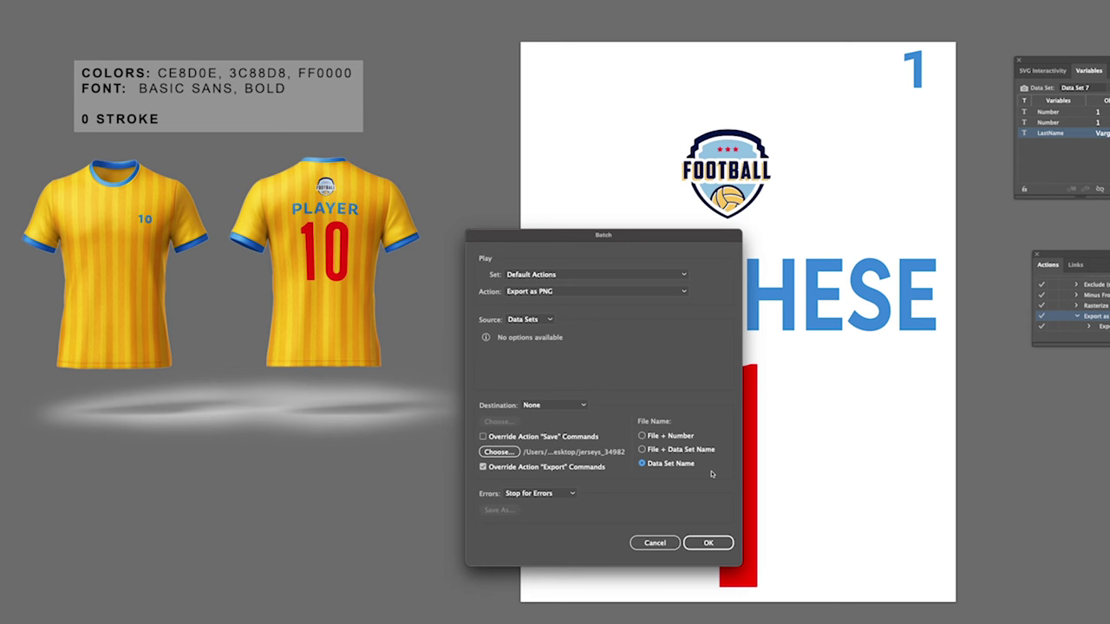
pyautogui.click(723, 541)
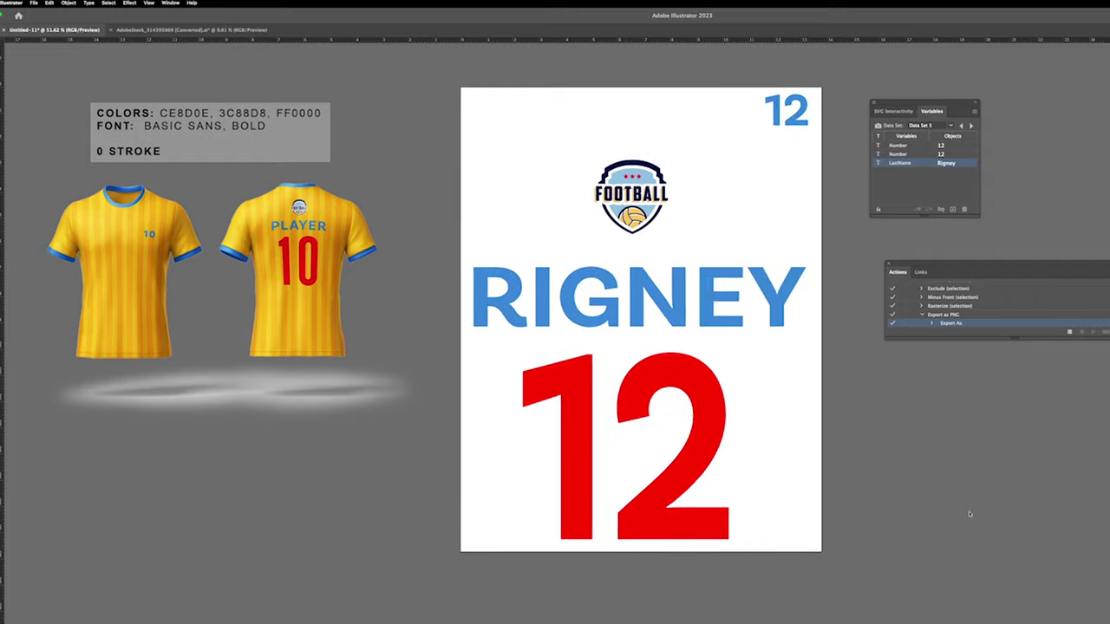